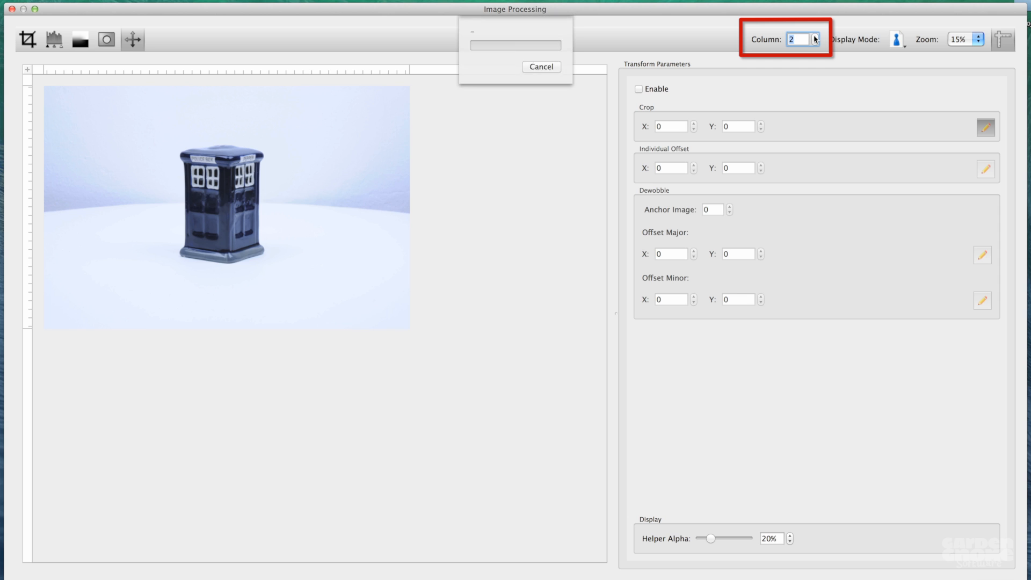
Add a mirrored horizontal guide pair and position it just above and below the police box
click(978, 38)
click(966, 49)
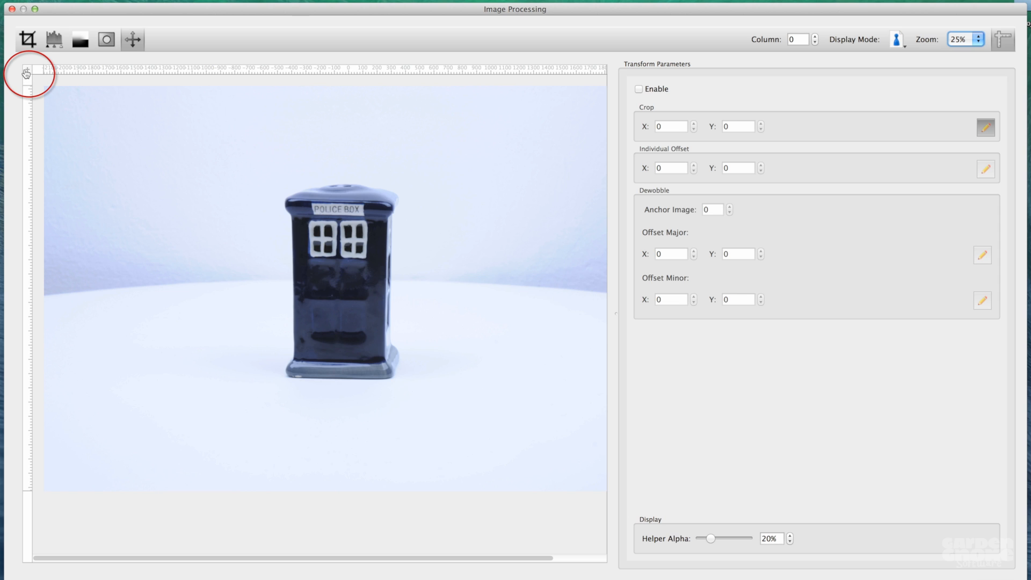
click(26, 72)
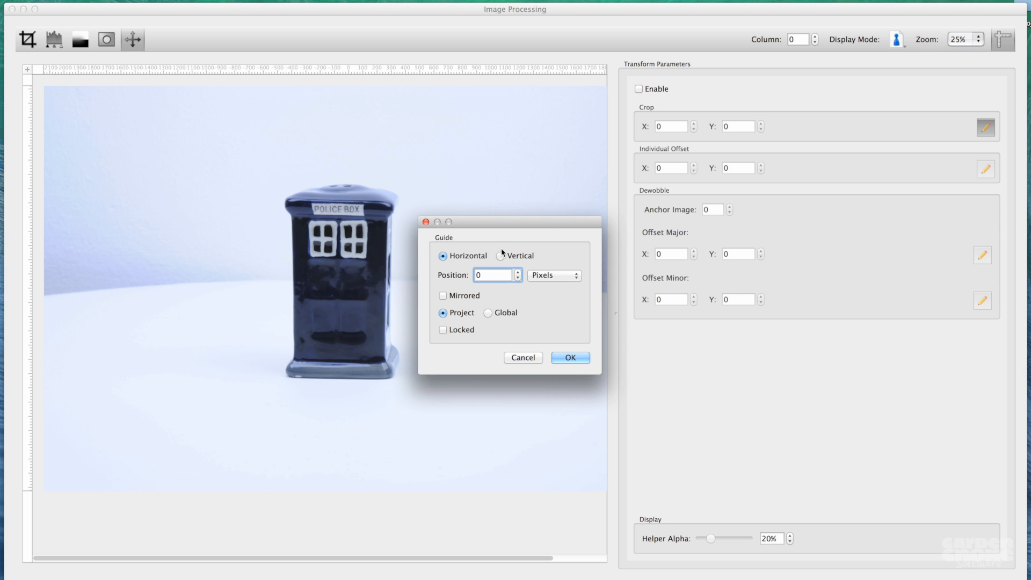
click(501, 256)
click(443, 256)
click(443, 296)
click(578, 357)
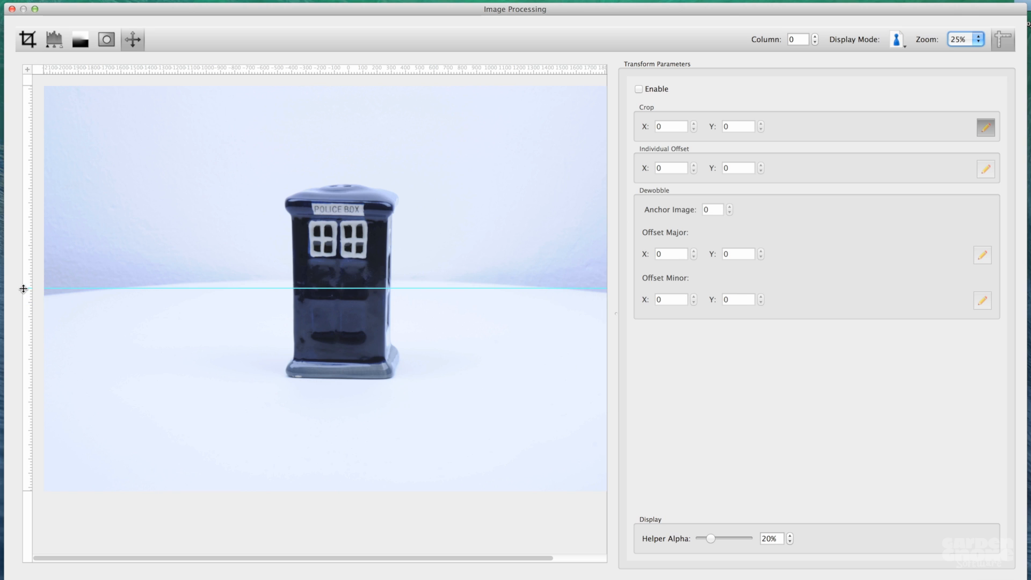
drag(23, 288, 29, 182)
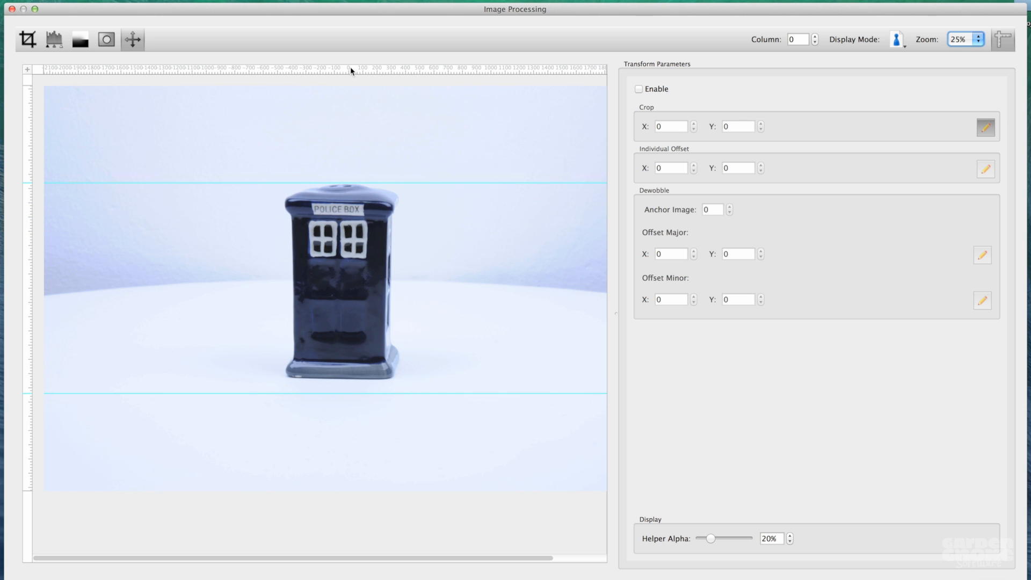
Place a vertical guide on each side of the police box and make the one at about 404 pixels global
drag(350, 67, 273, 71)
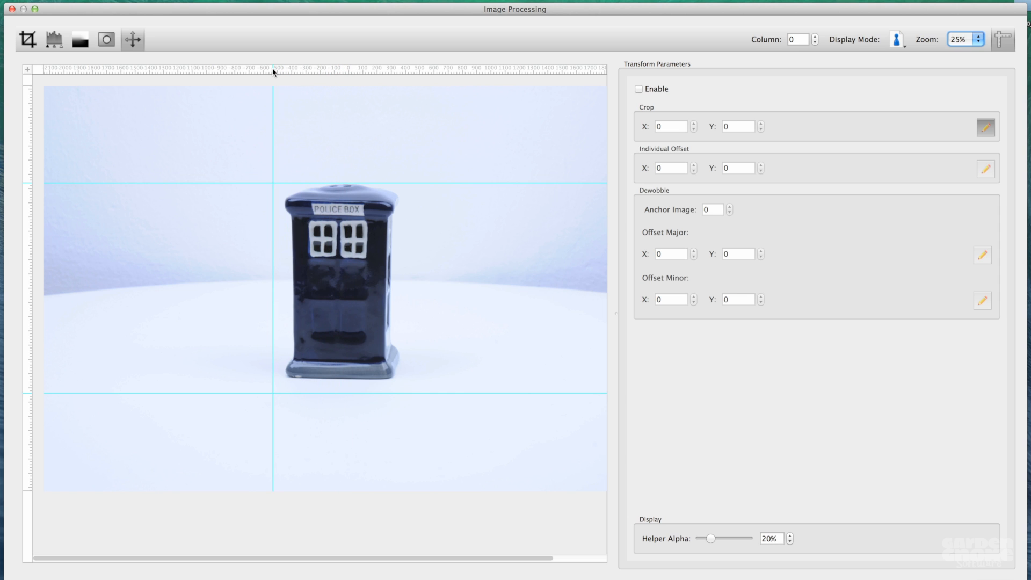
click(405, 69)
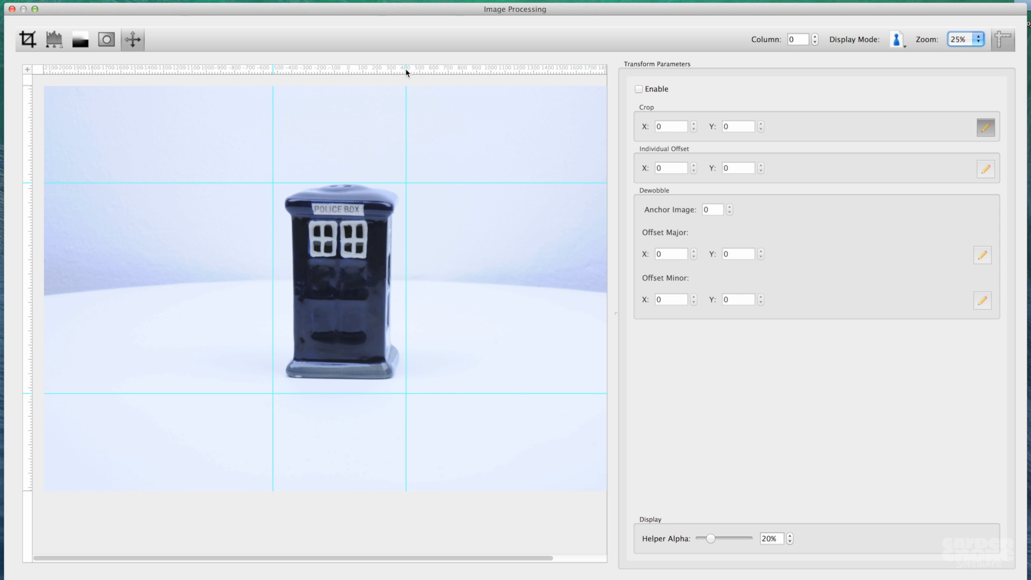
double_click(405, 69)
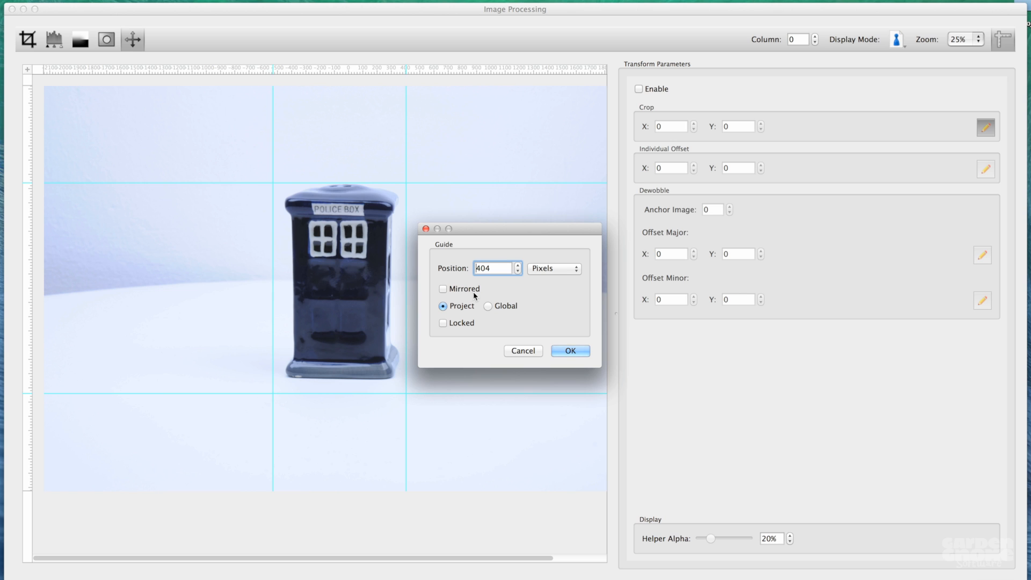
click(488, 305)
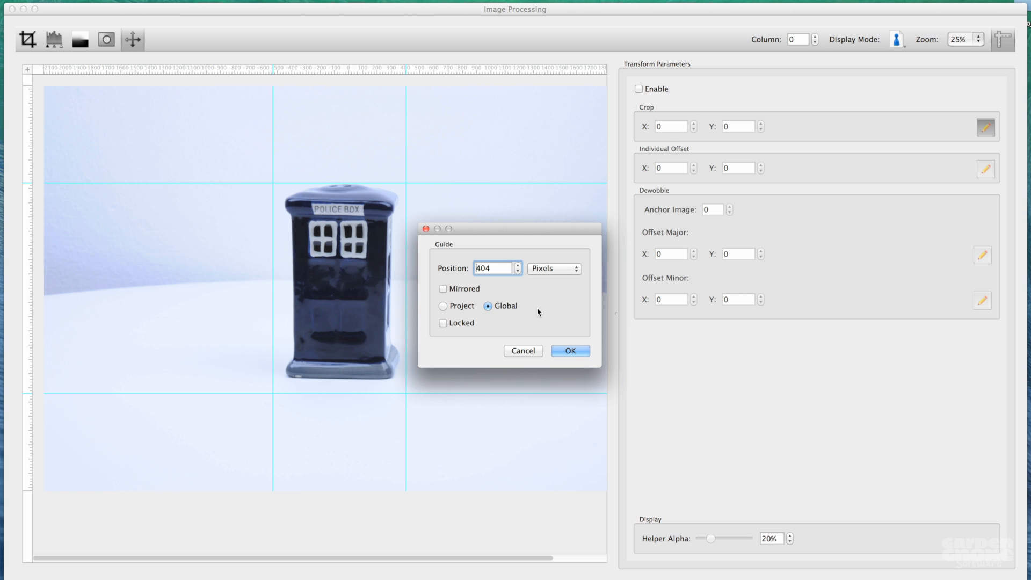
click(570, 352)
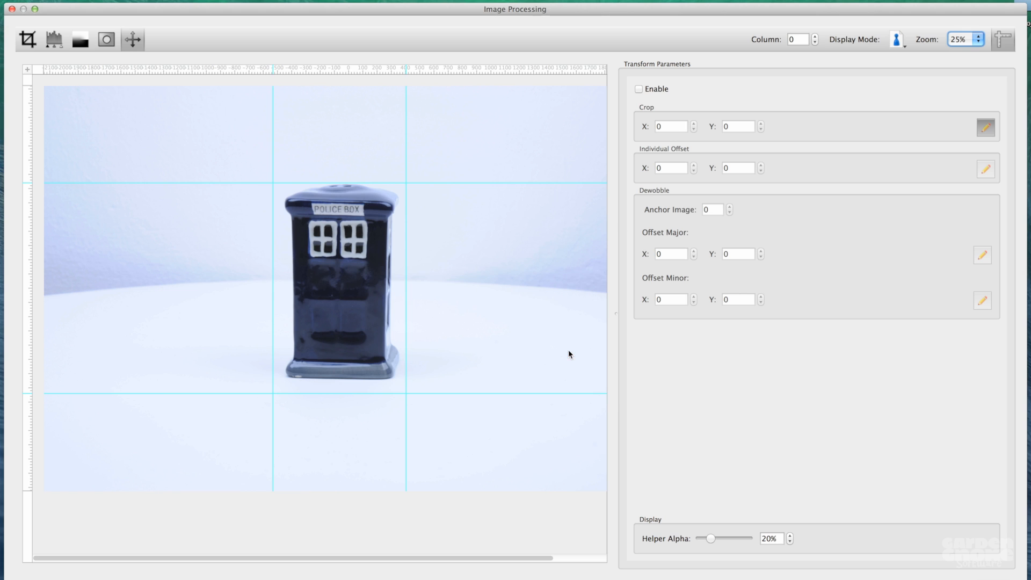
Enable cropping and fit a 2527 by 2527 square crop around the police box at X 894, Y 174
click(28, 38)
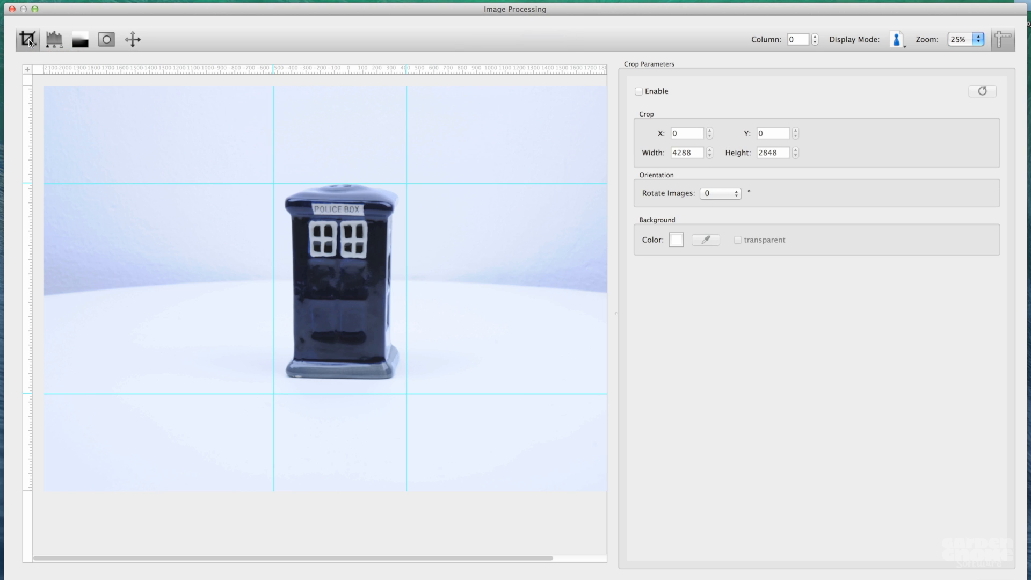
click(655, 93)
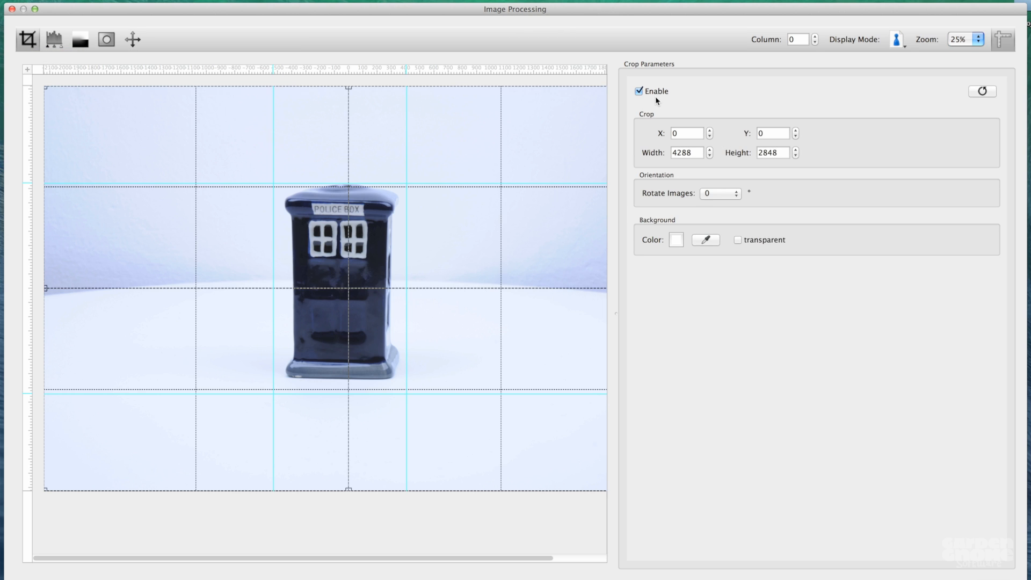
click(967, 37)
click(967, 30)
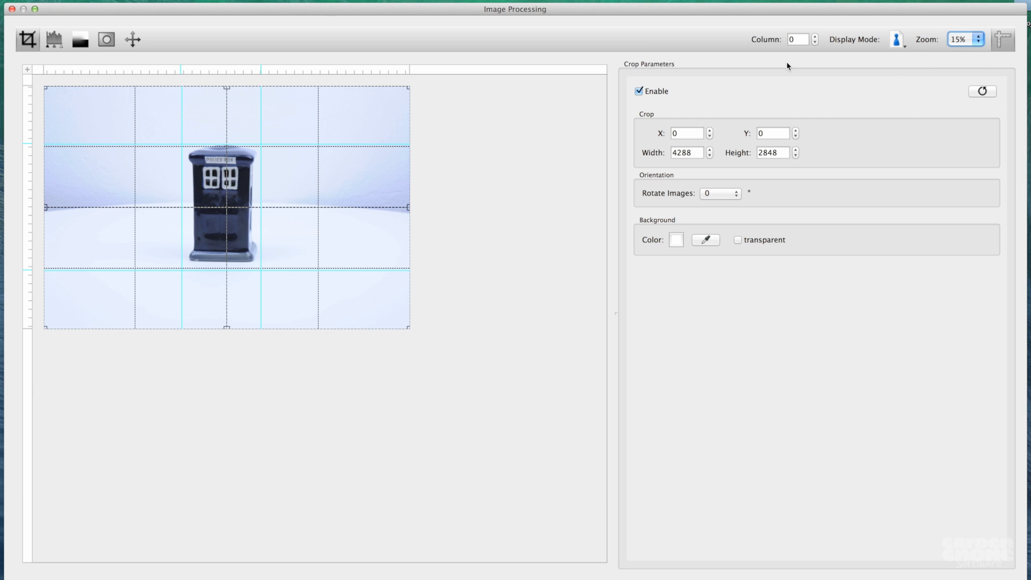
drag(407, 88, 178, 173)
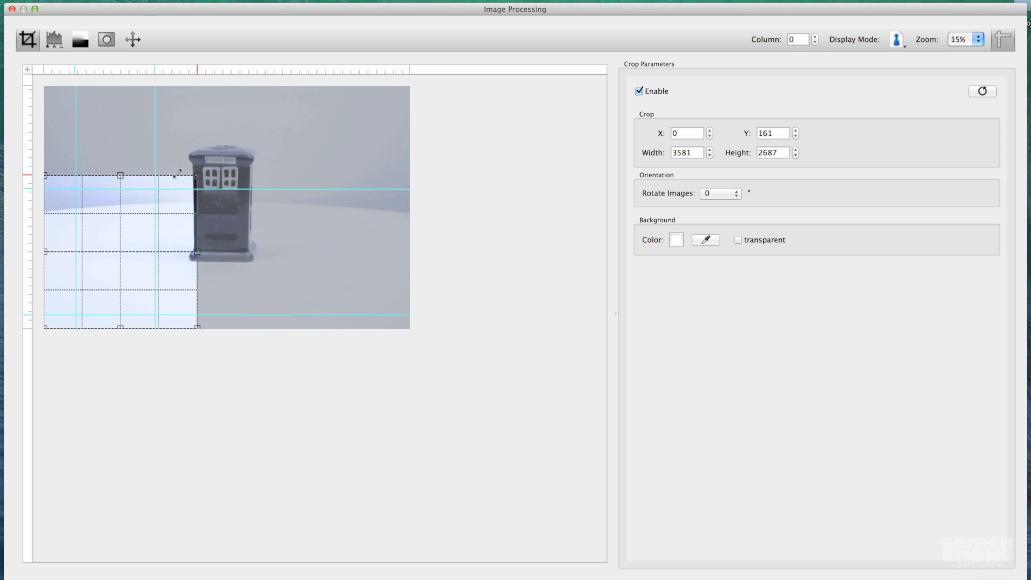
drag(179, 173, 330, 131)
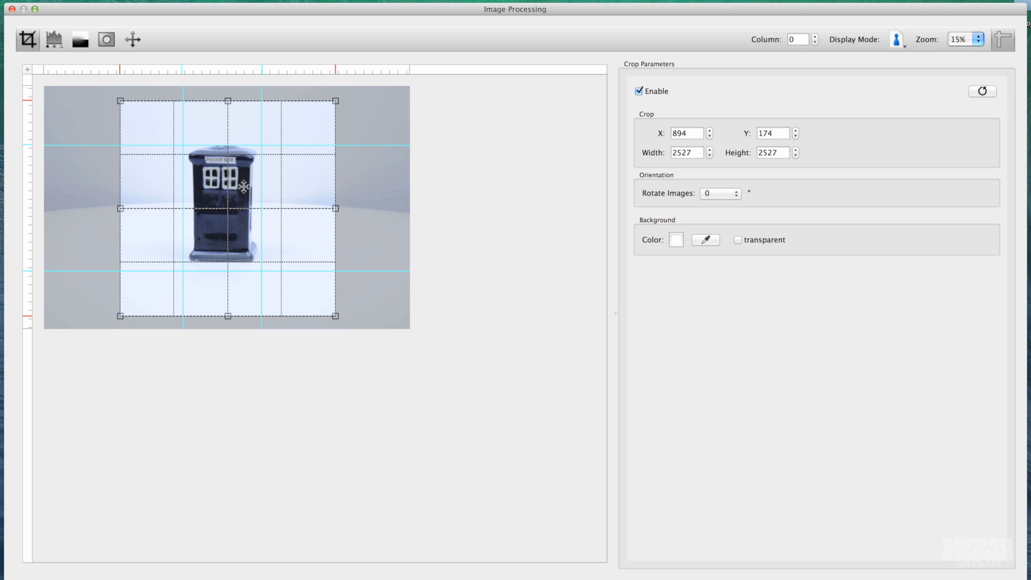
Enable levels with black point 10 and white point 227, and sample the white background to correct the white balance
click(54, 40)
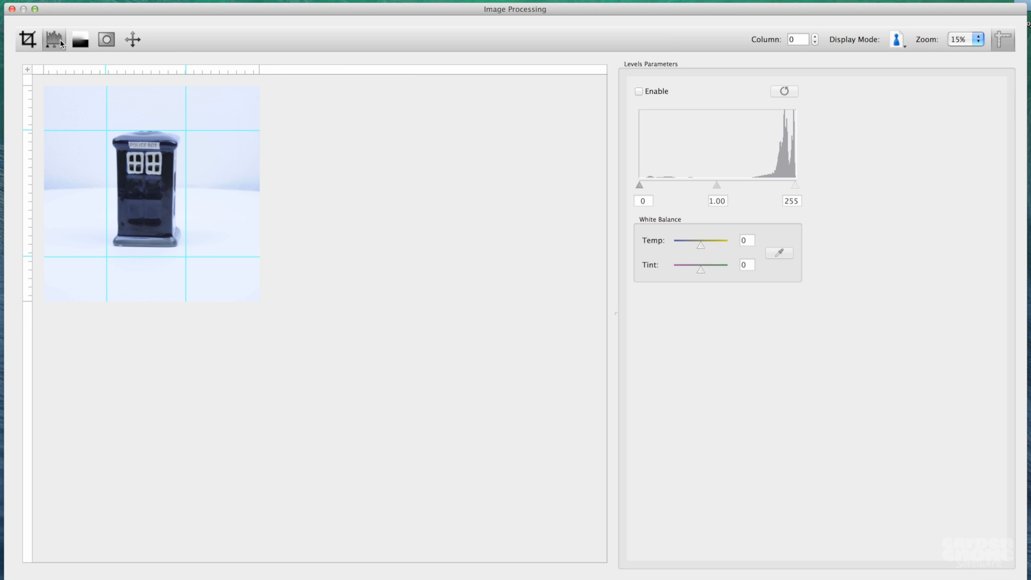
click(961, 39)
click(961, 58)
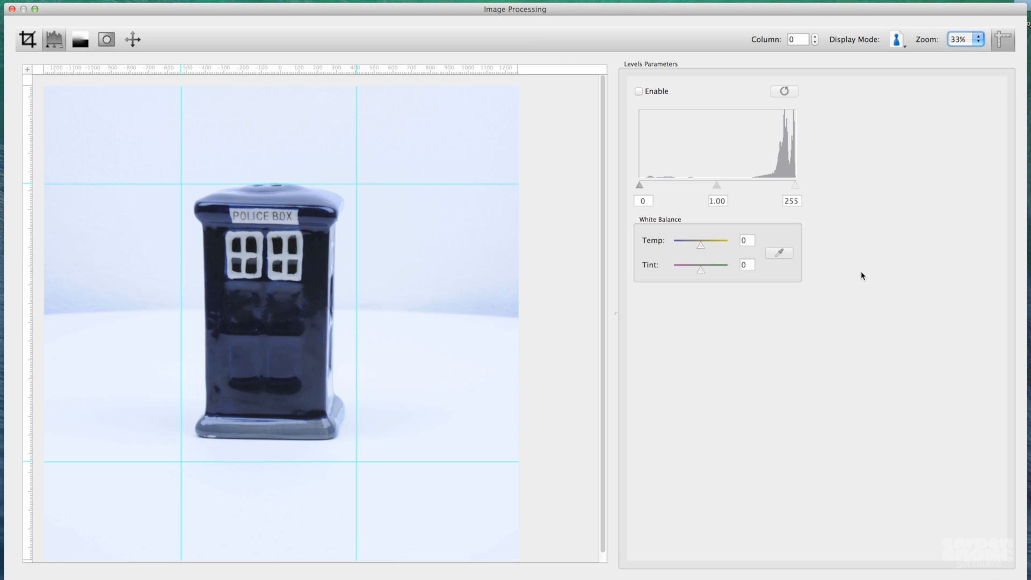
click(644, 91)
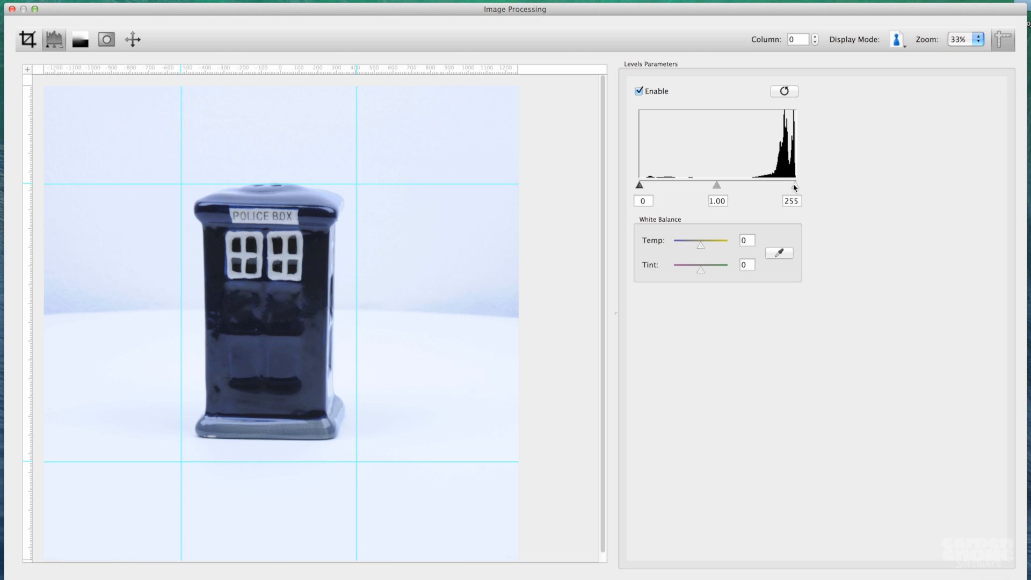
drag(795, 188, 783, 188)
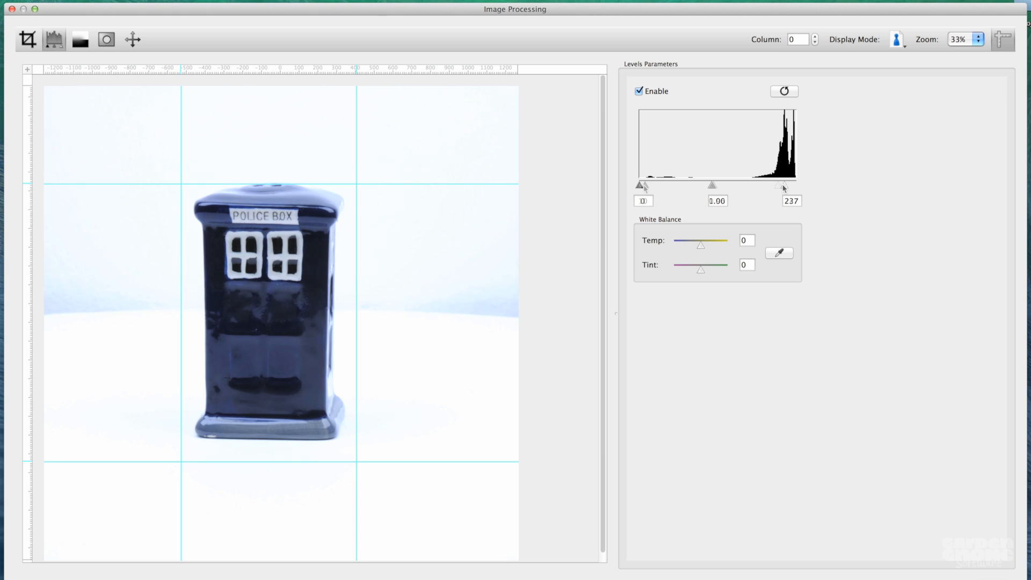
drag(639, 186, 645, 187)
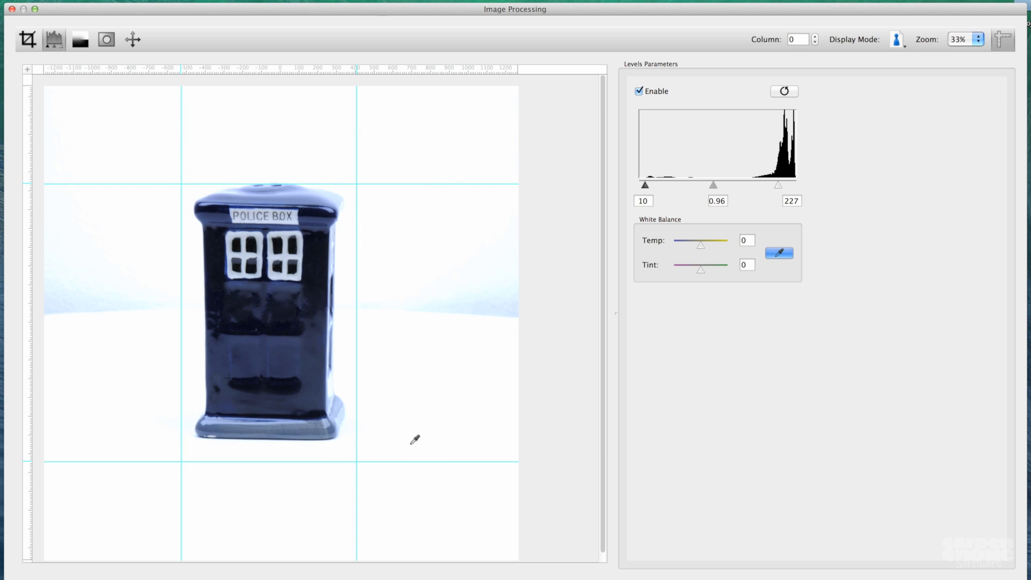
click(297, 500)
drag(703, 246, 702, 246)
Enable sharpening for the images with the default parameters
click(82, 44)
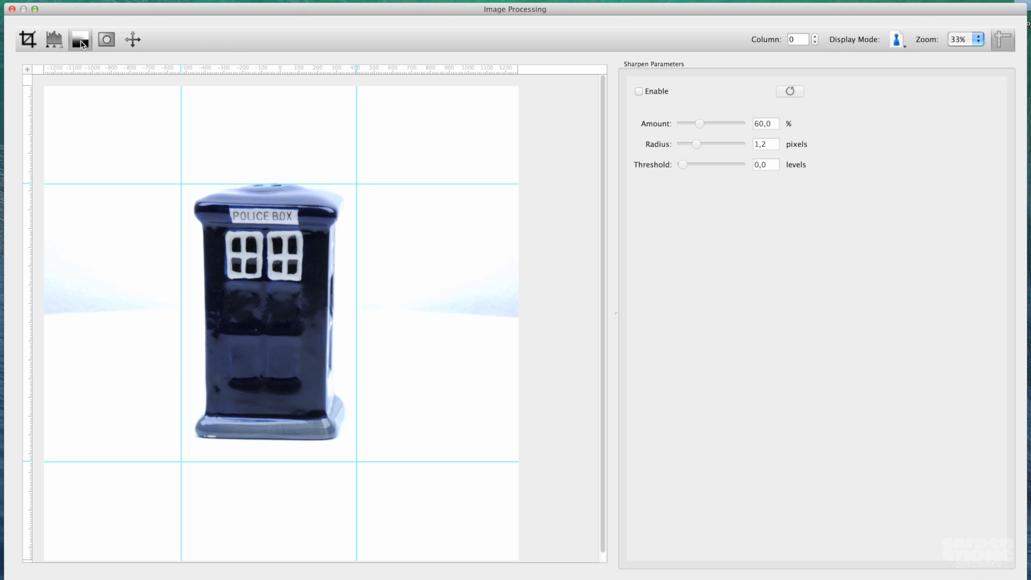
click(658, 93)
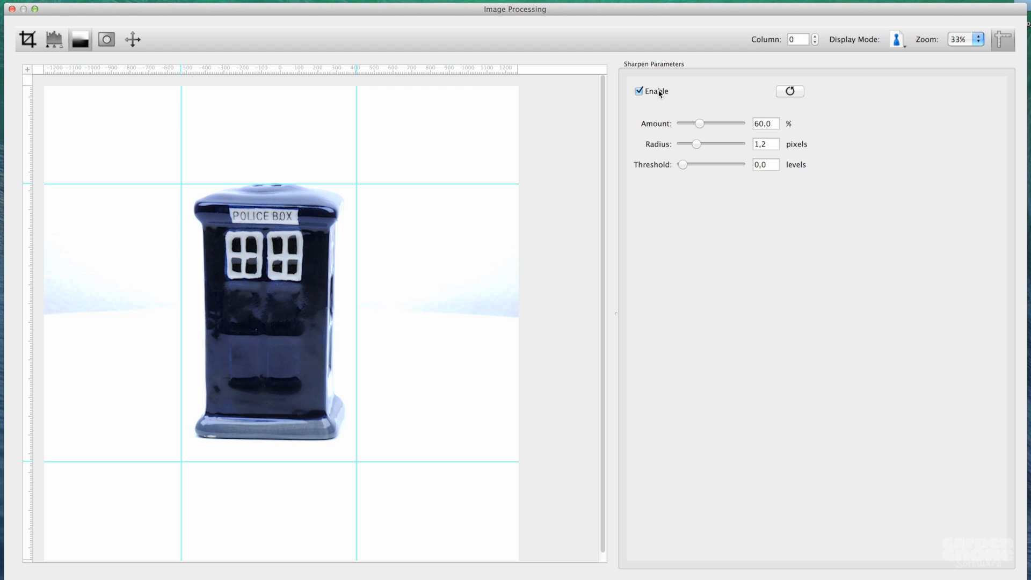
Enable masking and draw triangular mask polygons over the bluish background areas on both sides of the police box
click(107, 43)
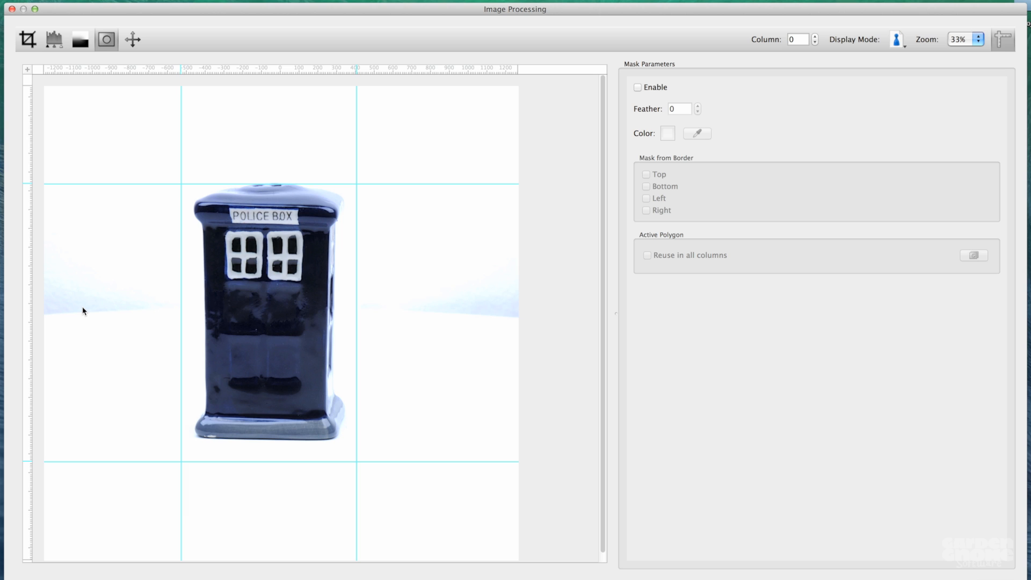
click(652, 88)
click(165, 304)
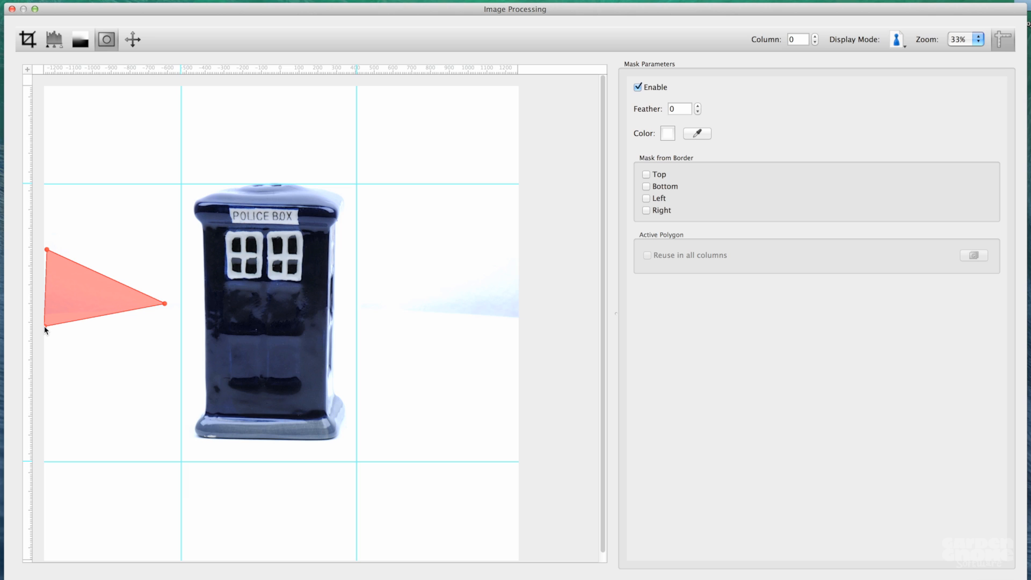
click(45, 326)
double_click(45, 310)
drag(46, 307, 45, 251)
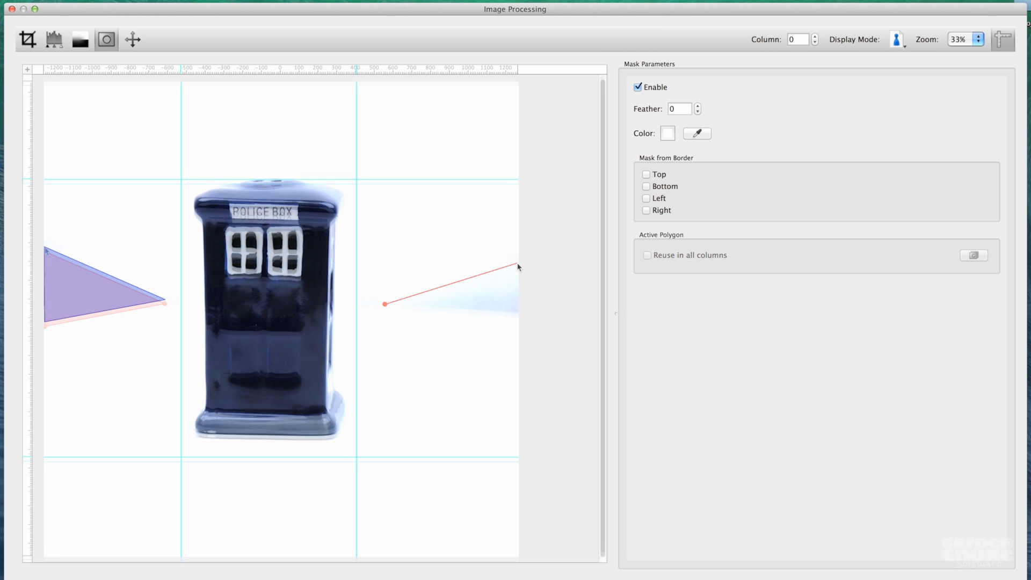
click(517, 263)
click(518, 322)
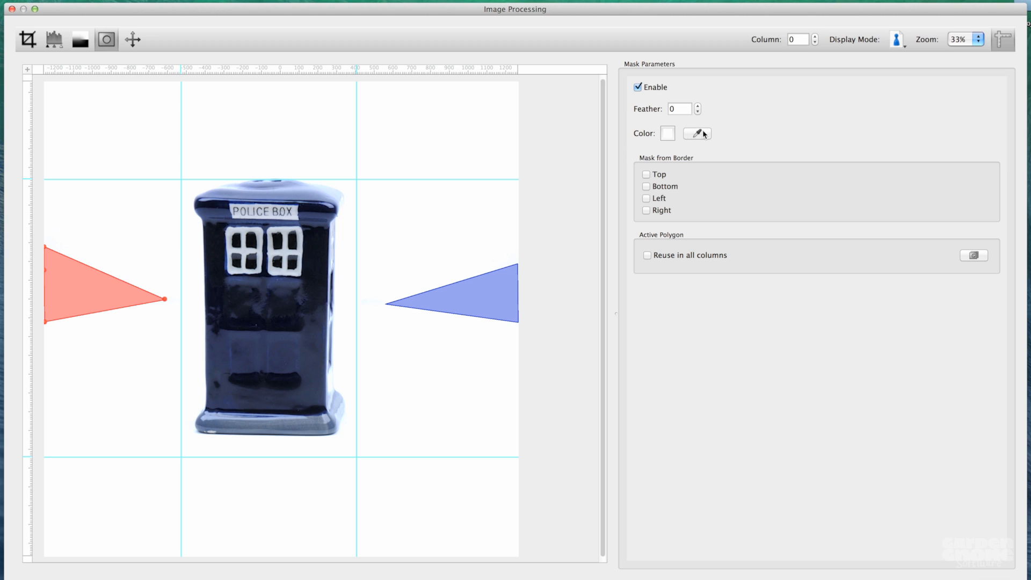
Set the mask feather to 5 and deselect the mask polygon
click(697, 133)
click(701, 135)
click(698, 105)
click(698, 106)
click(698, 105)
click(548, 246)
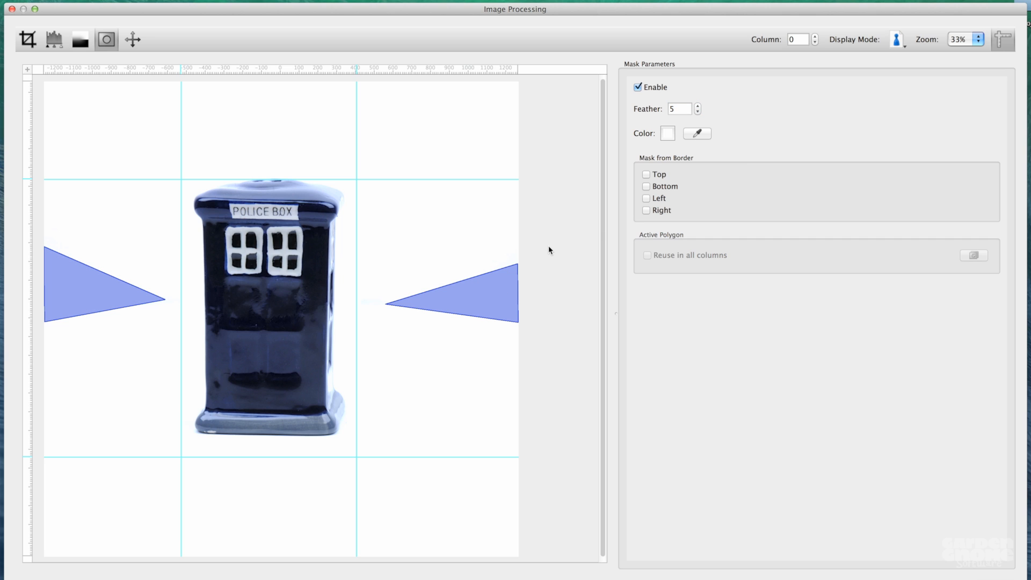
Reuse both mask polygons in all columns, checking the image in column 1 before returning to column 0
click(86, 295)
click(726, 257)
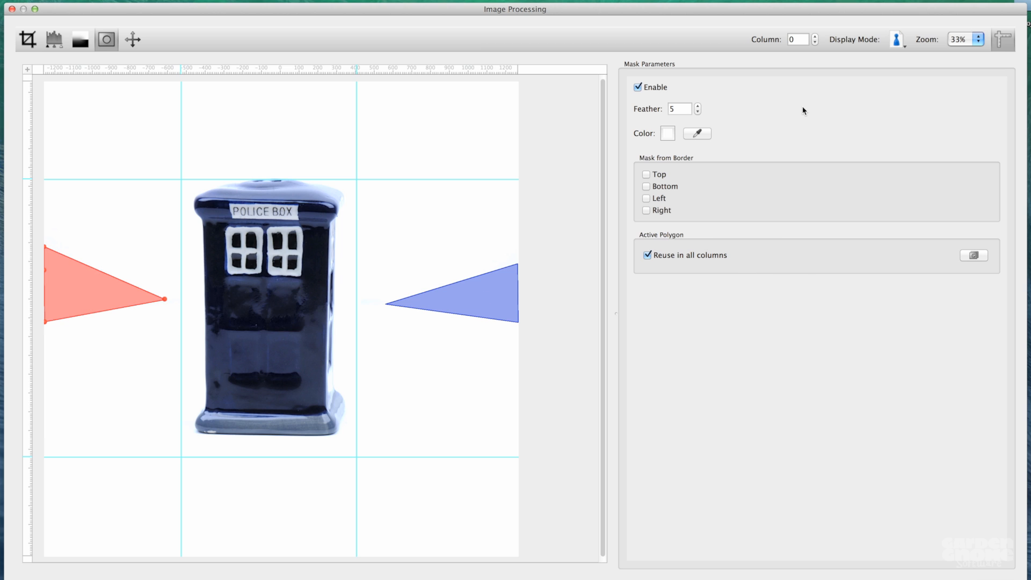
click(816, 36)
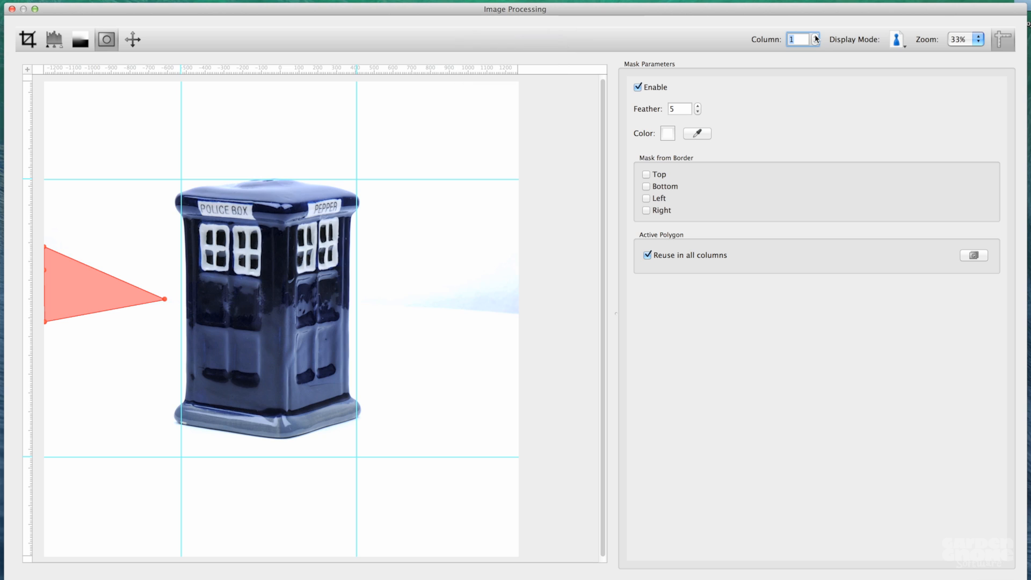
click(815, 42)
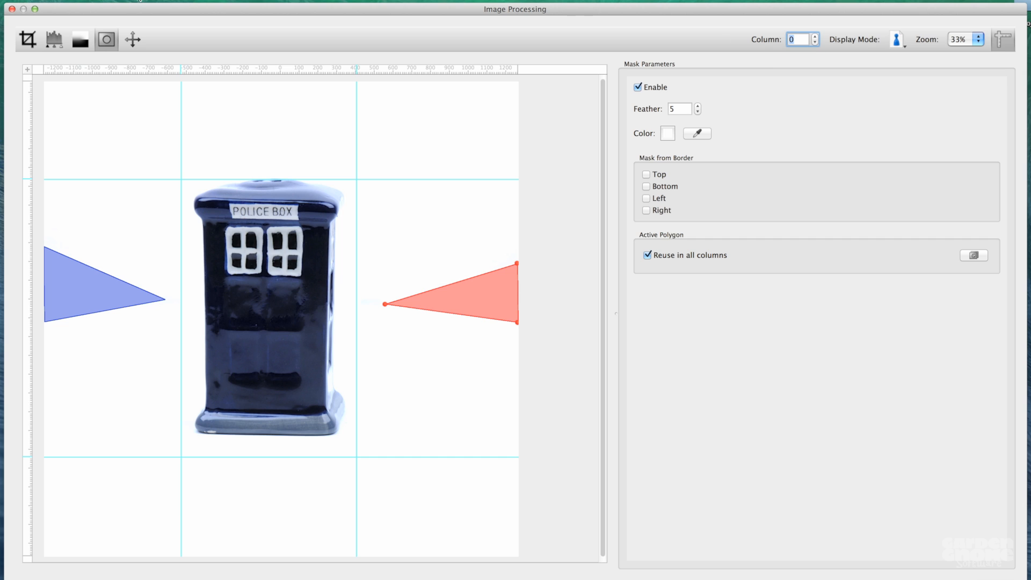
Enable the transform parameters and shift the dewobble major offset to X -4, Y 4
click(136, 43)
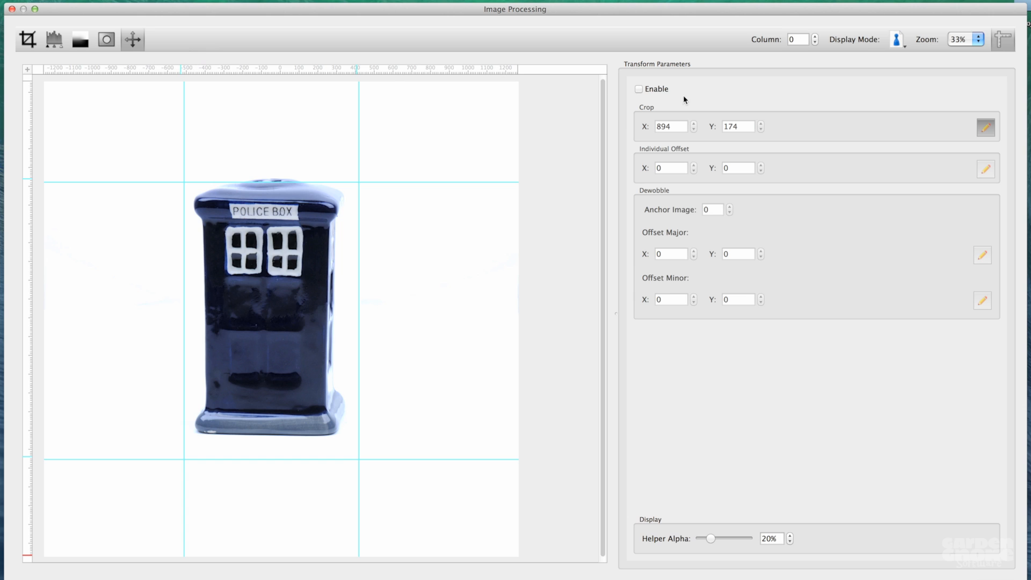
click(653, 91)
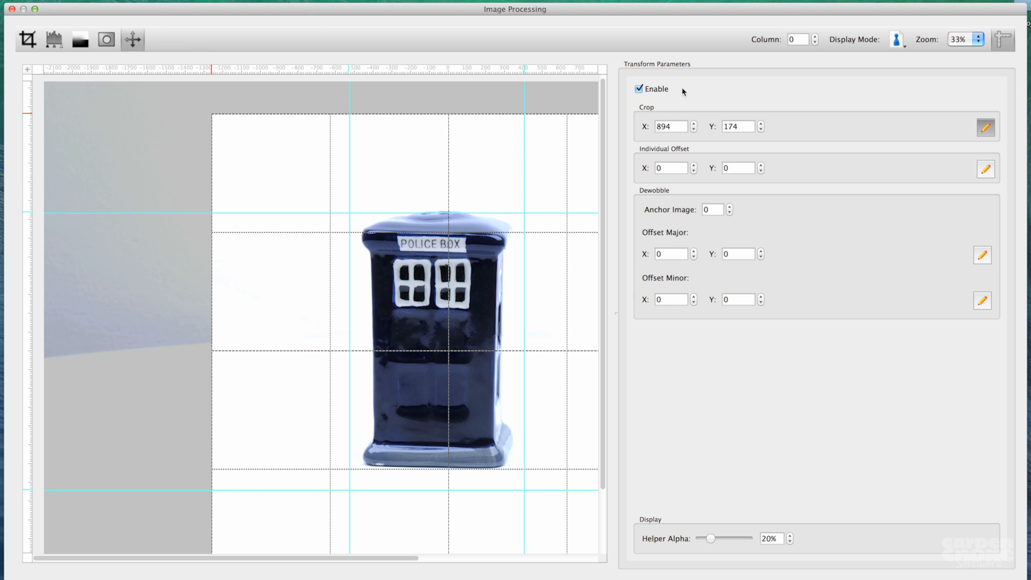
click(961, 42)
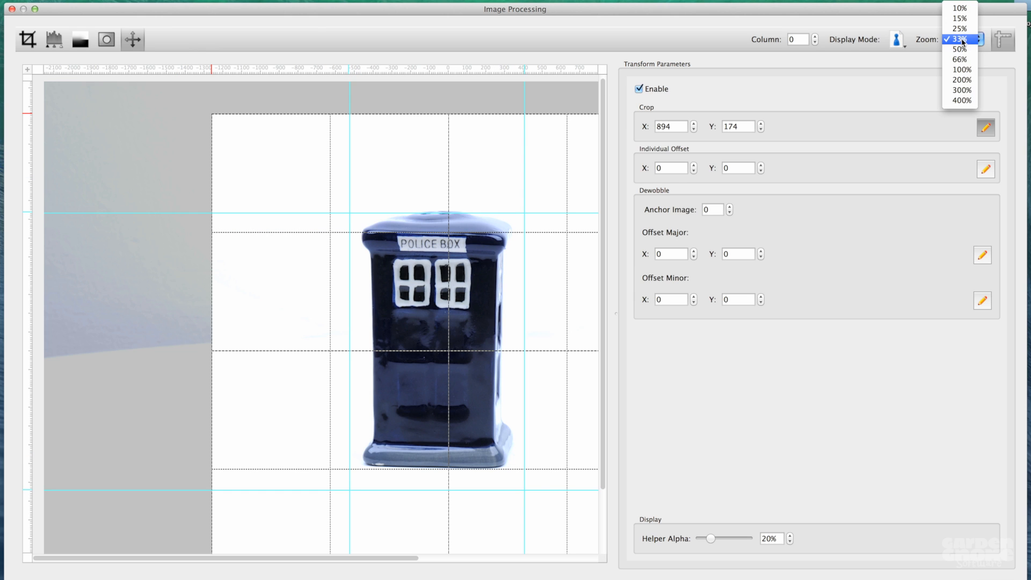
click(961, 32)
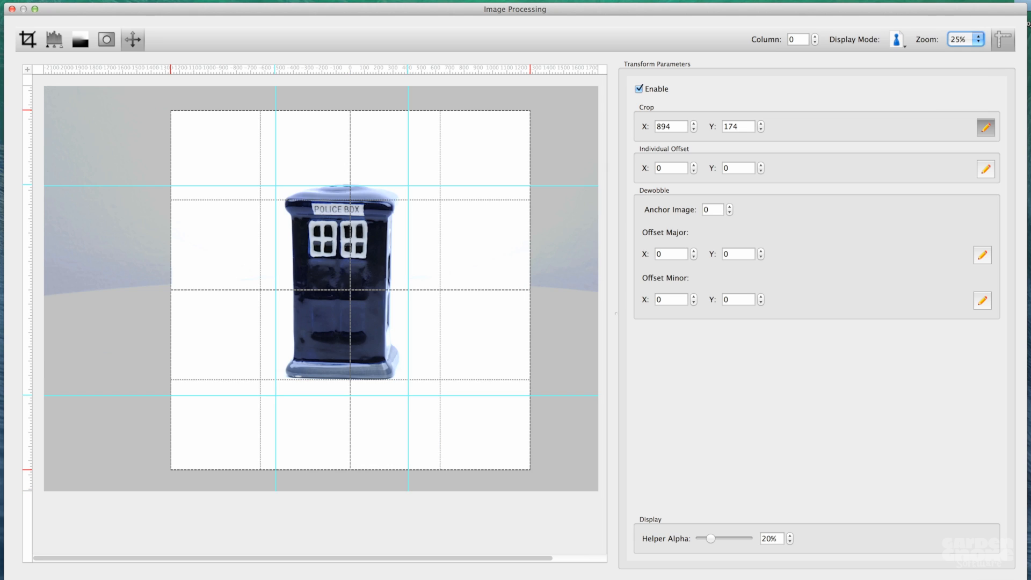
click(984, 256)
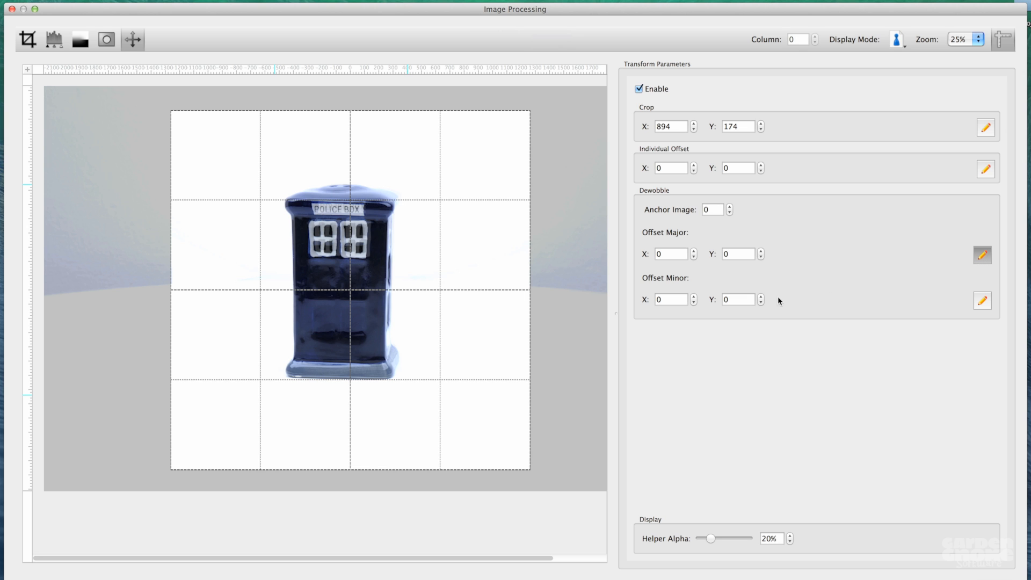
mouse_move(367, 332)
mouse_down()
mouse_move(398, 336)
mouse_move(340, 336)
mouse_move(365, 332)
mouse_up()
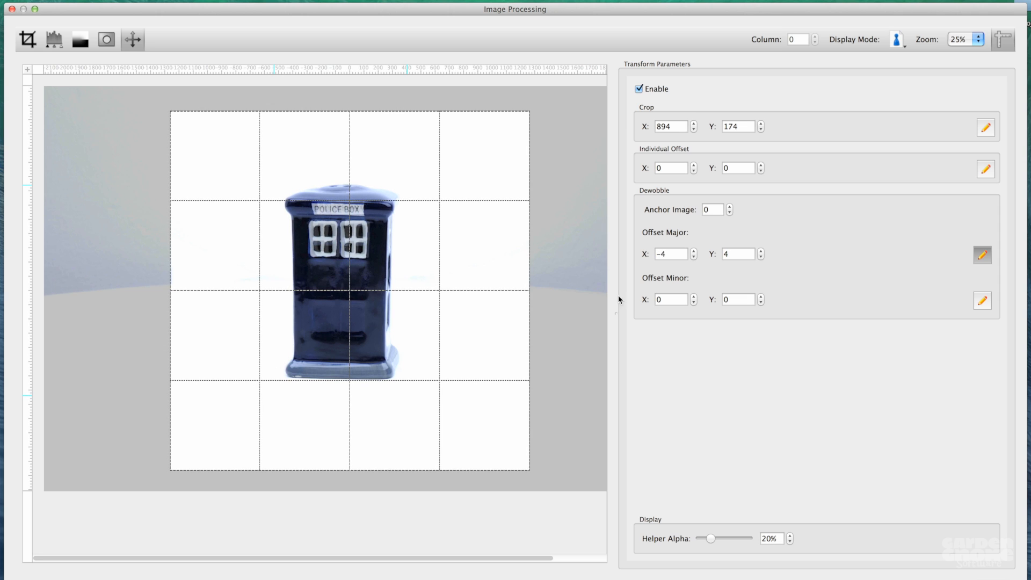
Adjust the dewobble minor offset by shifting the image slightly left to line up the police box
click(983, 301)
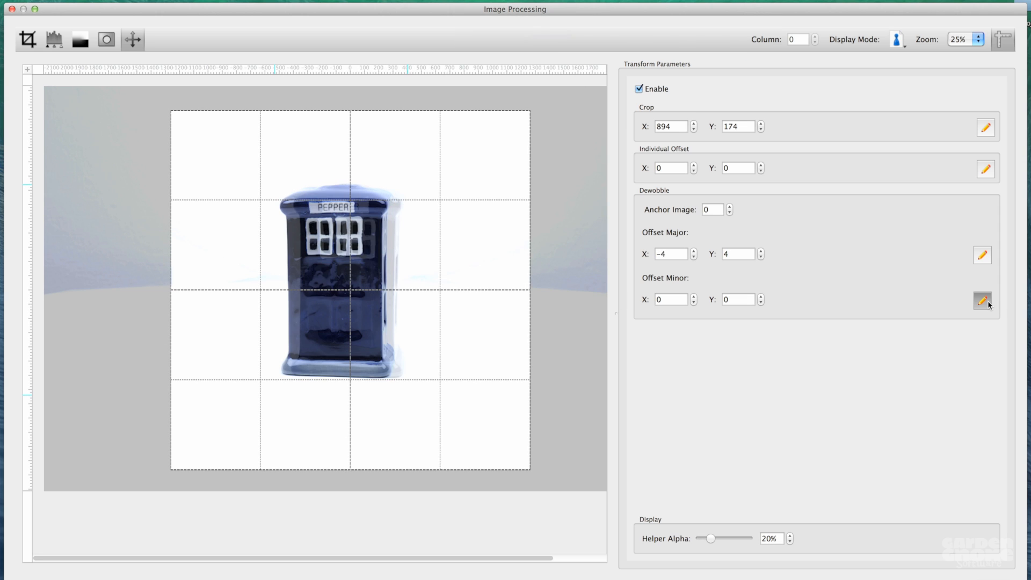
drag(478, 315, 474, 315)
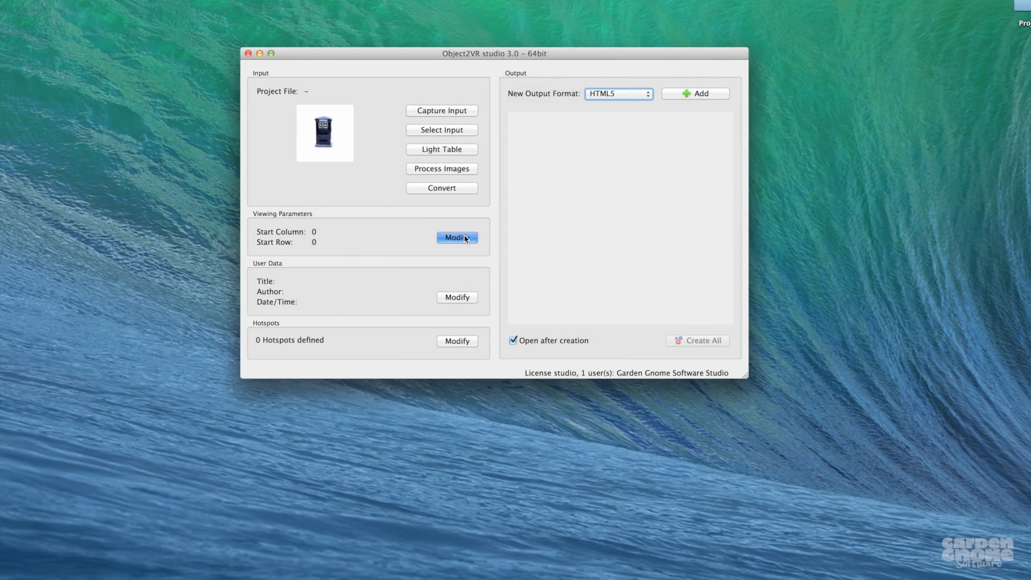
Open the viewing parameters and rotate the police box preview back and forth to check the masked background
click(465, 235)
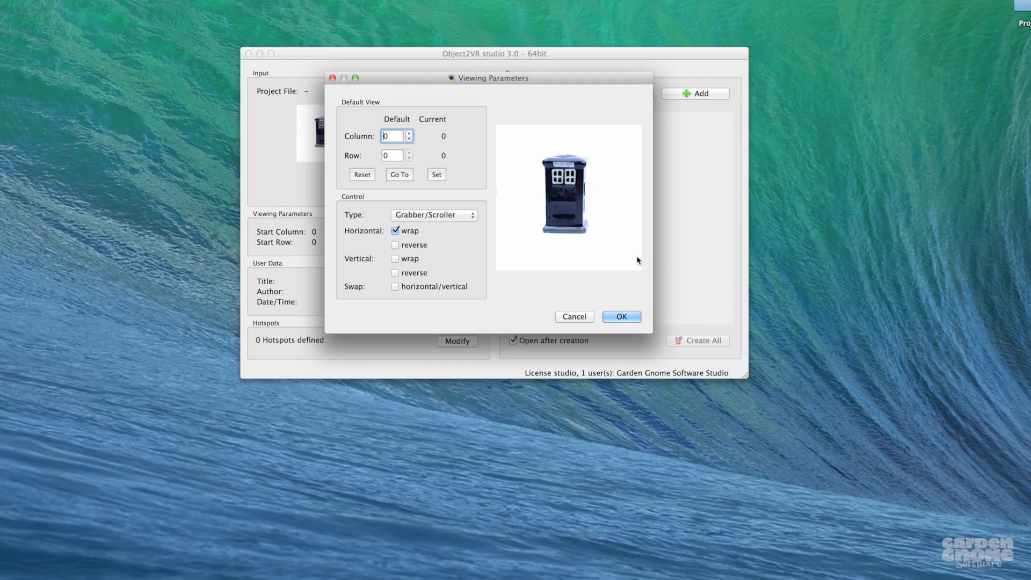
drag(637, 257, 576, 252)
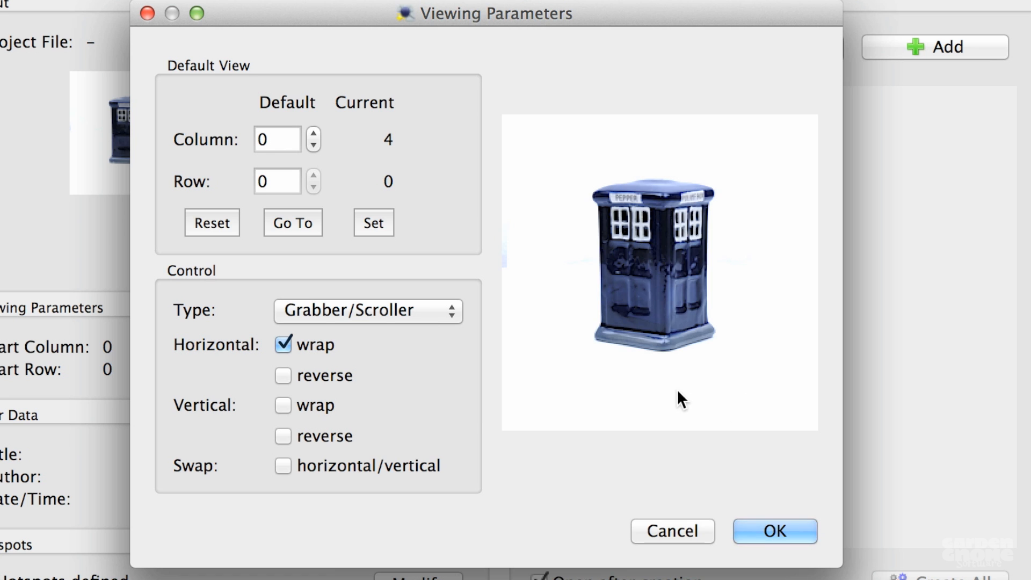
drag(677, 389, 713, 384)
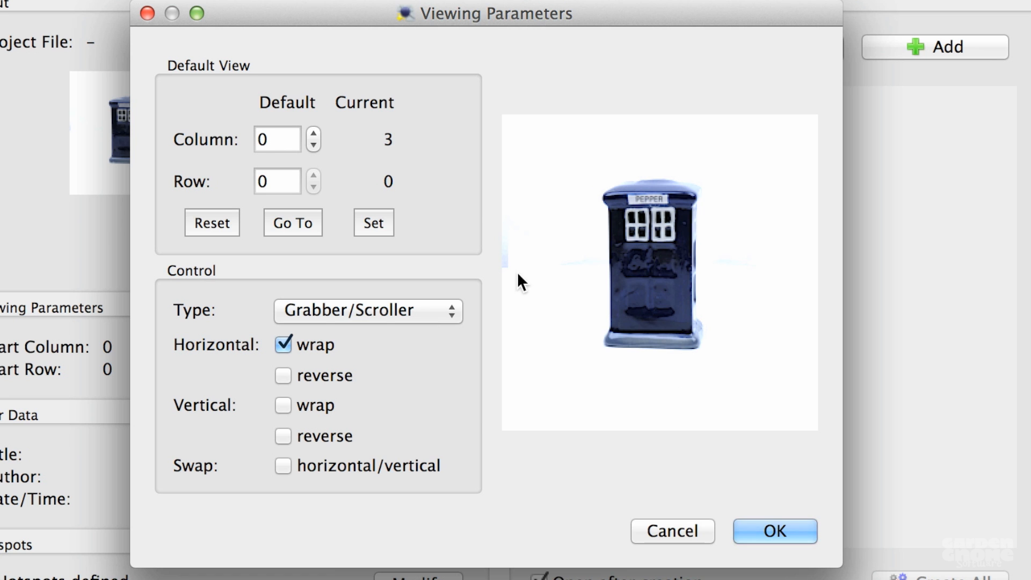
drag(700, 374, 708, 385)
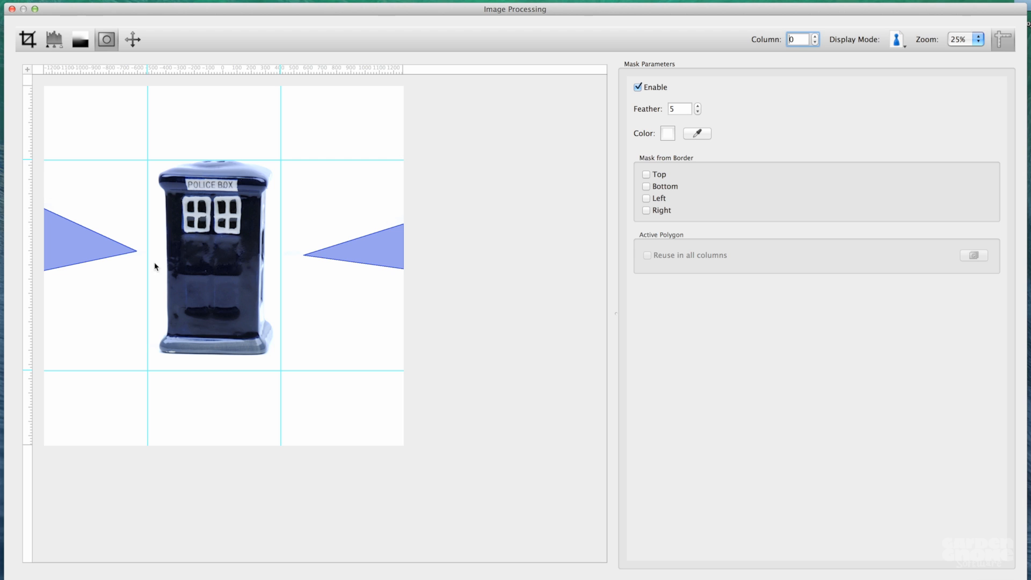
Copy the mask polygon on the police box's left side into every column as individual masks
click(82, 247)
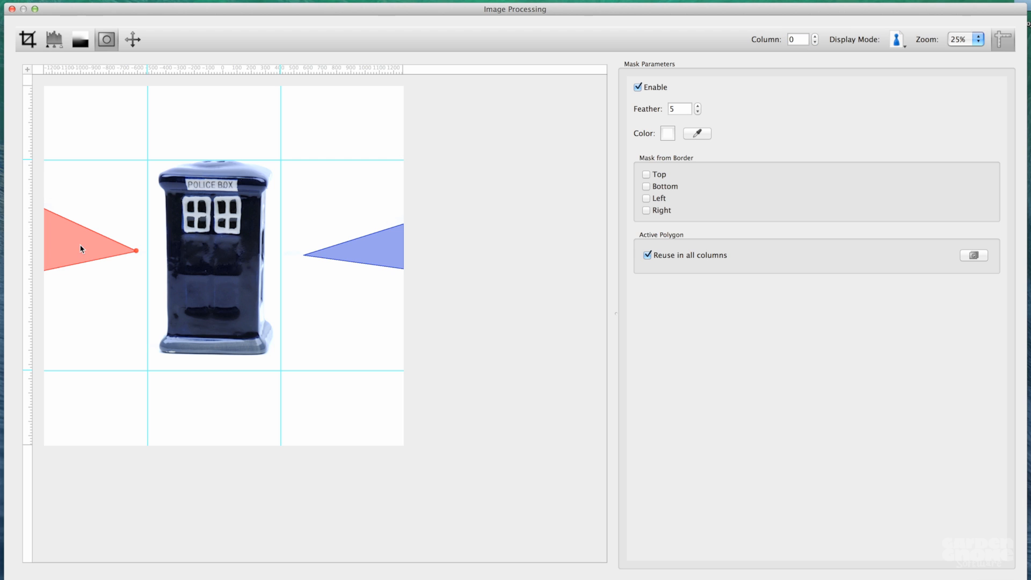
click(974, 256)
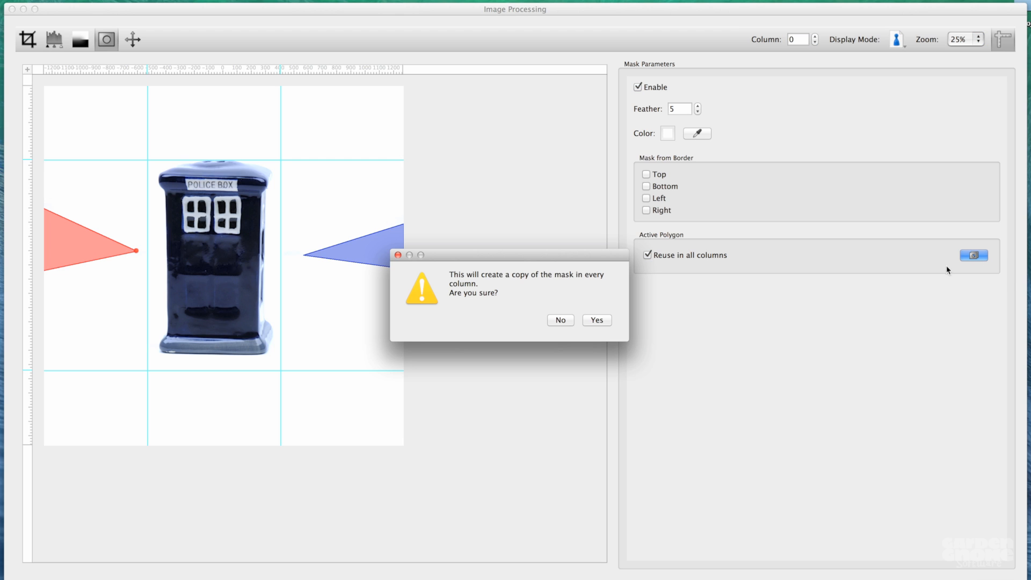
click(599, 321)
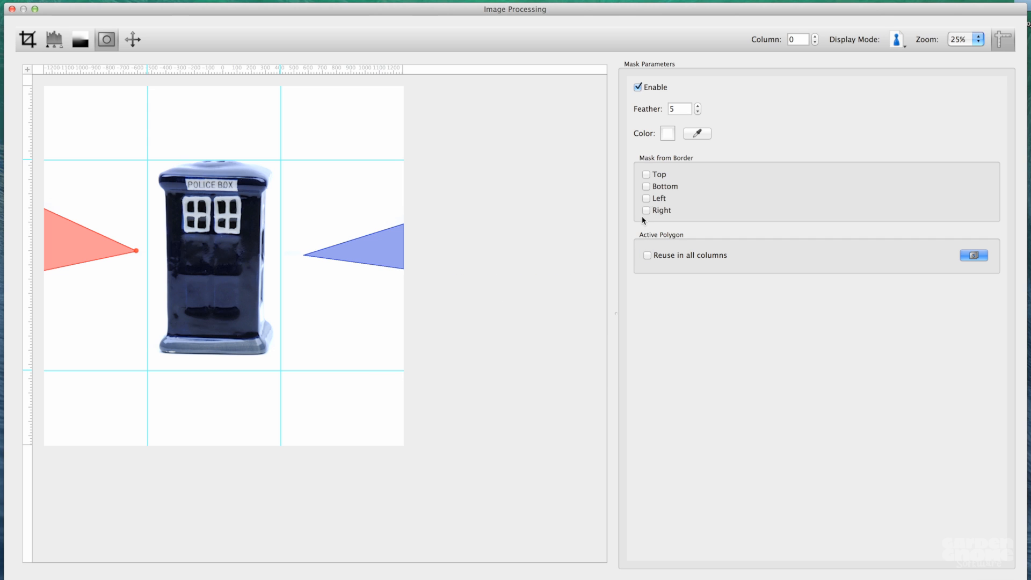
In column 1, select the mask polygon left of the police box and move its upper outer corner slightly outward
click(815, 36)
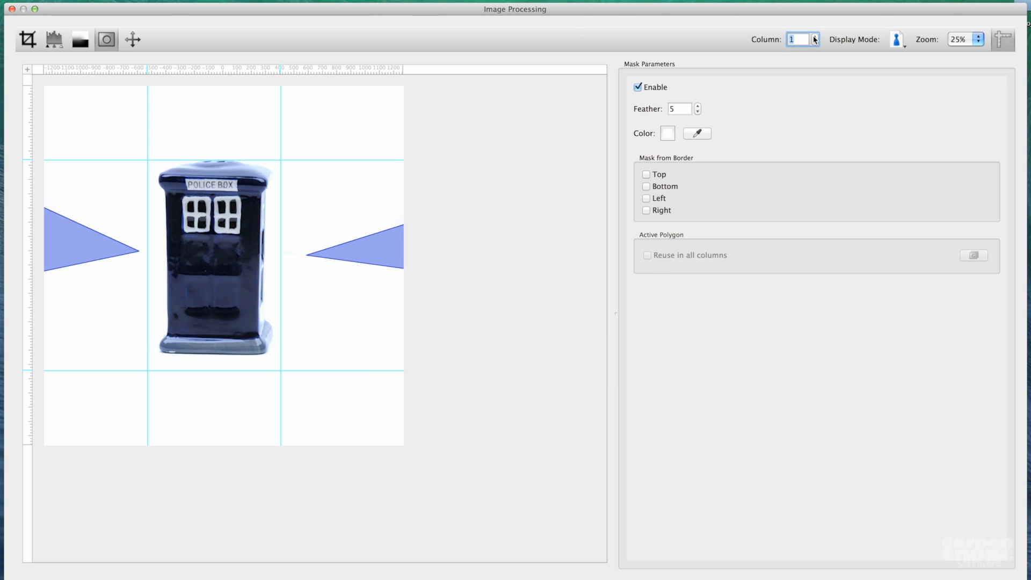
click(69, 240)
drag(46, 208, 43, 207)
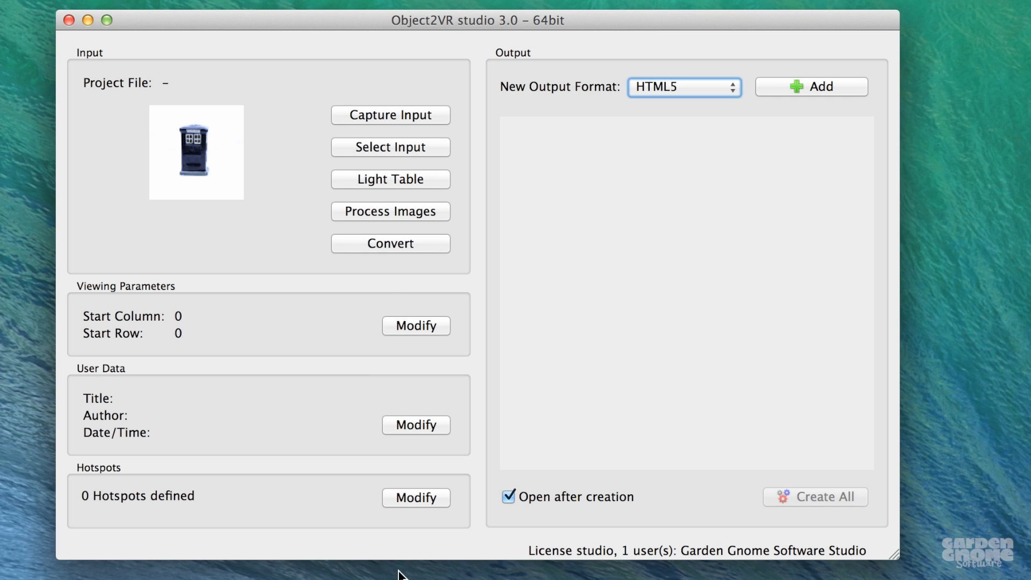
Convert the processed images to JPEG at quality 90 and have a project created from the converted images
click(392, 246)
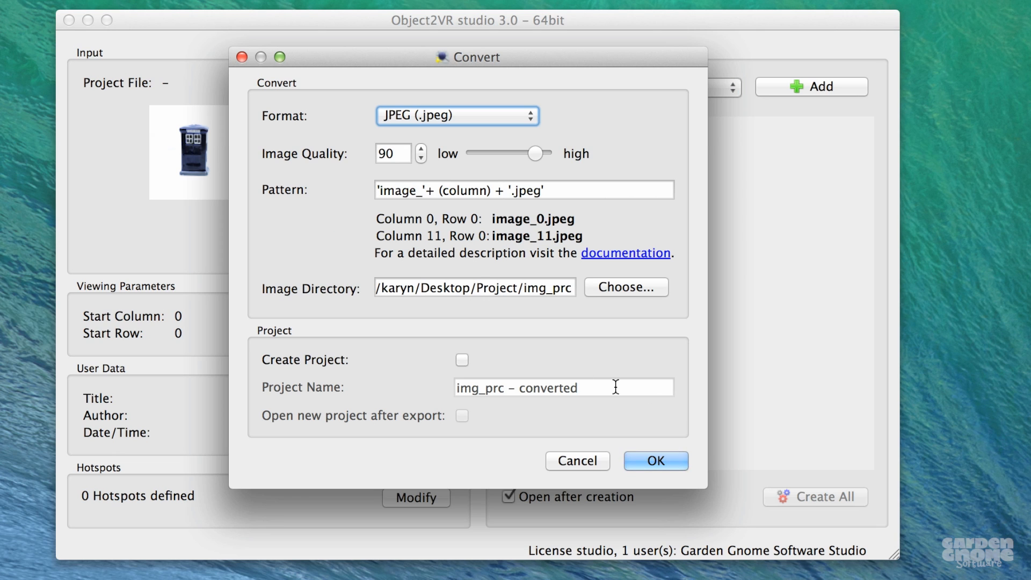
click(462, 359)
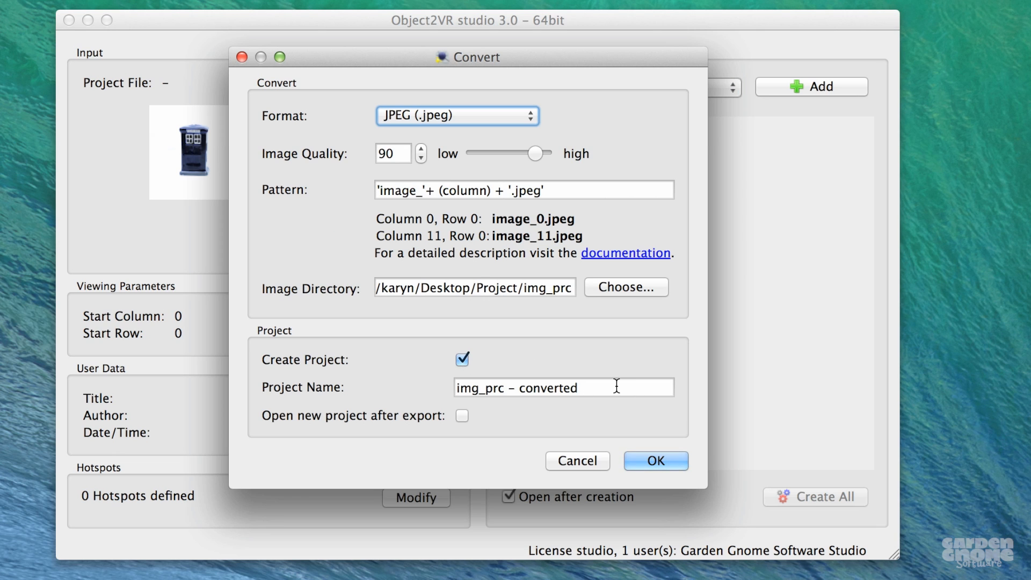
click(655, 460)
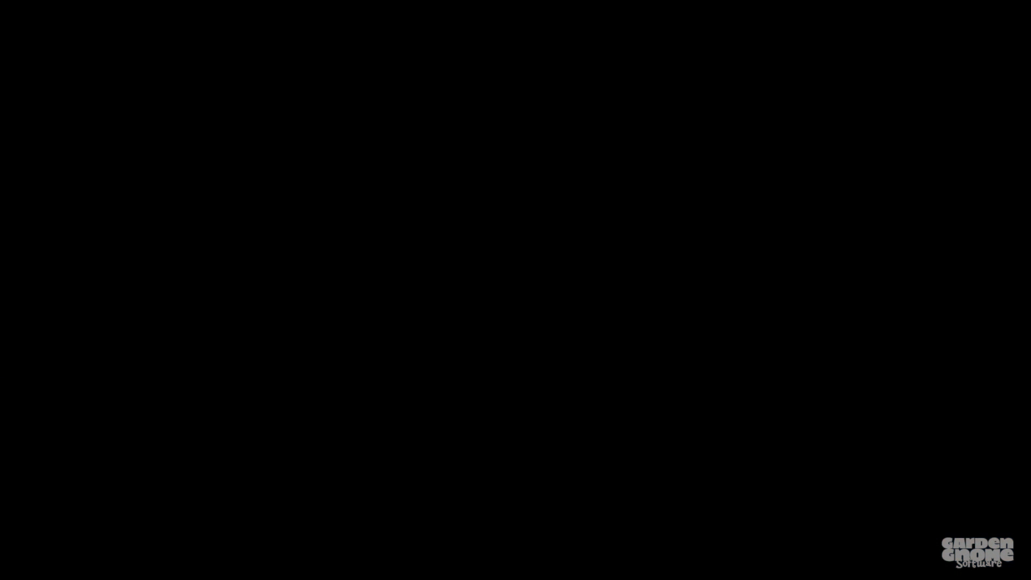